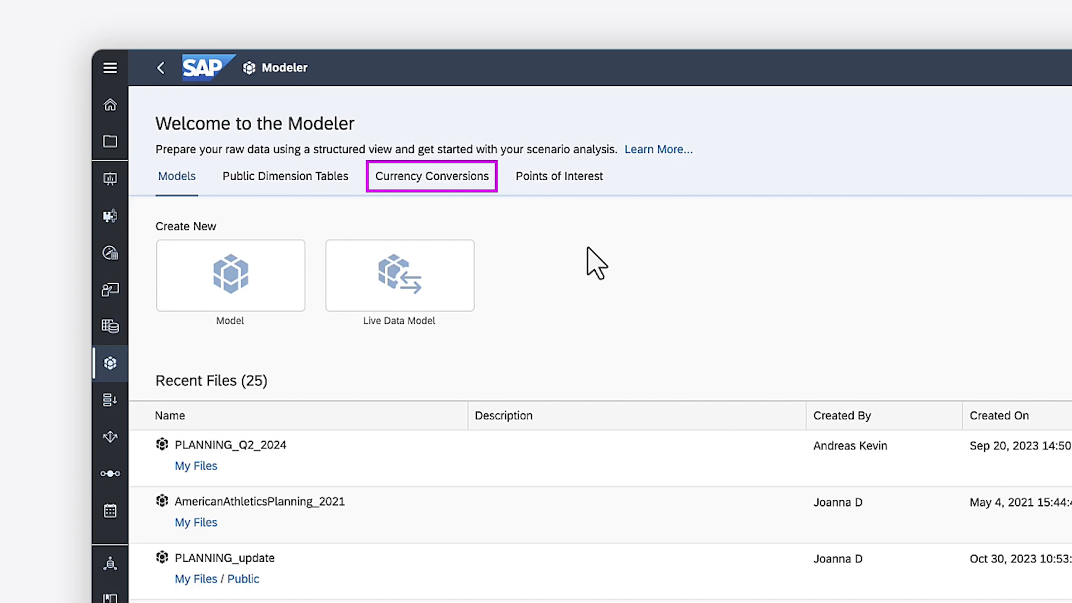
In the Yearly_Rates_USD_EUR currency conversion table, try category Specific with rate version Optimistic in the first row and discard the changes.
left_click(450, 179)
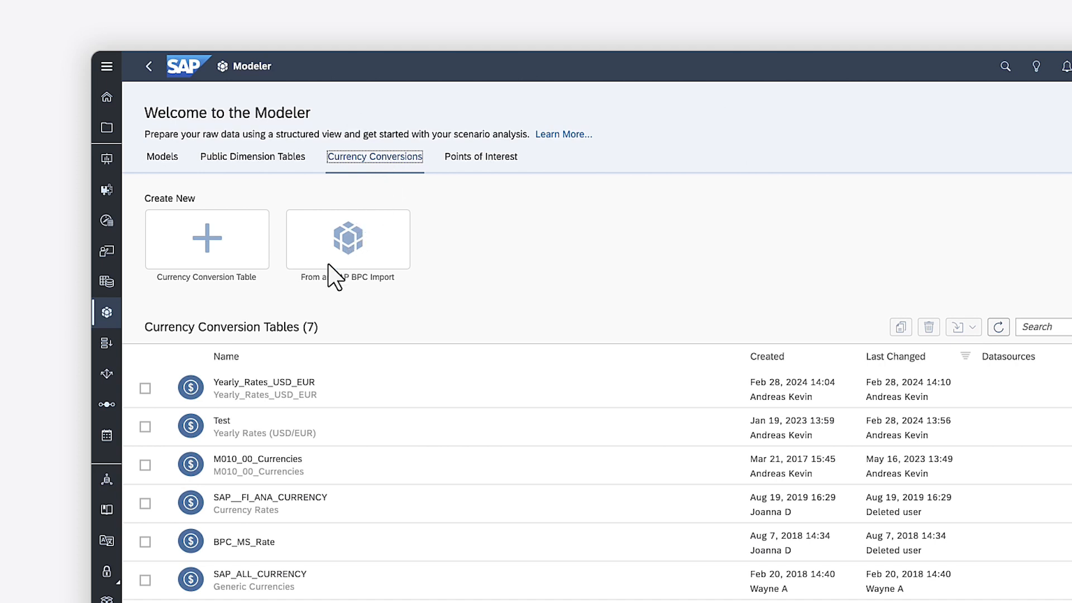
left_click(258, 383)
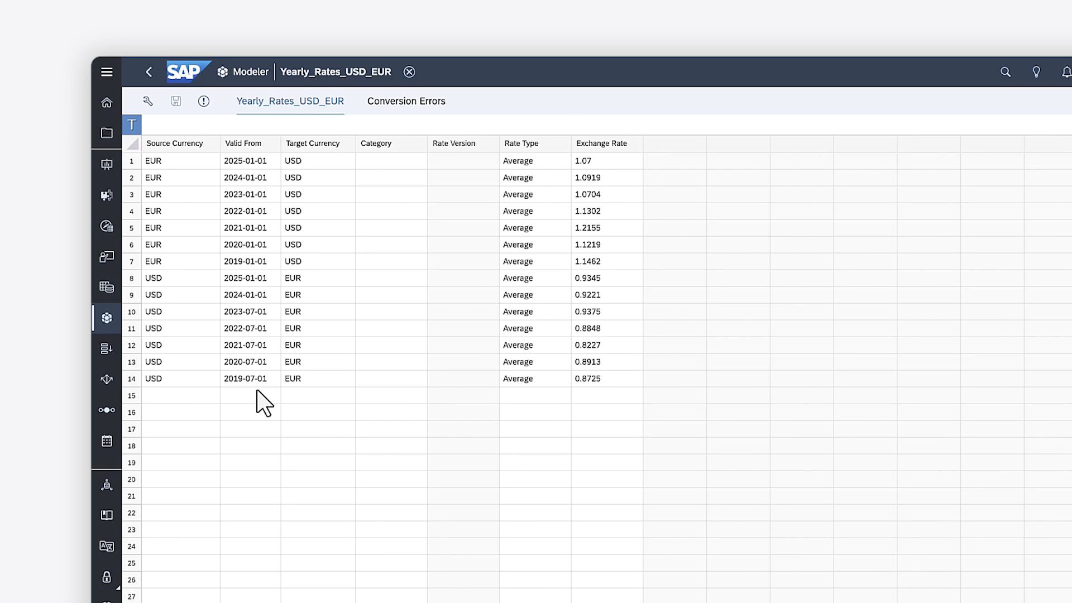
left_click(414, 145)
left_click(435, 162)
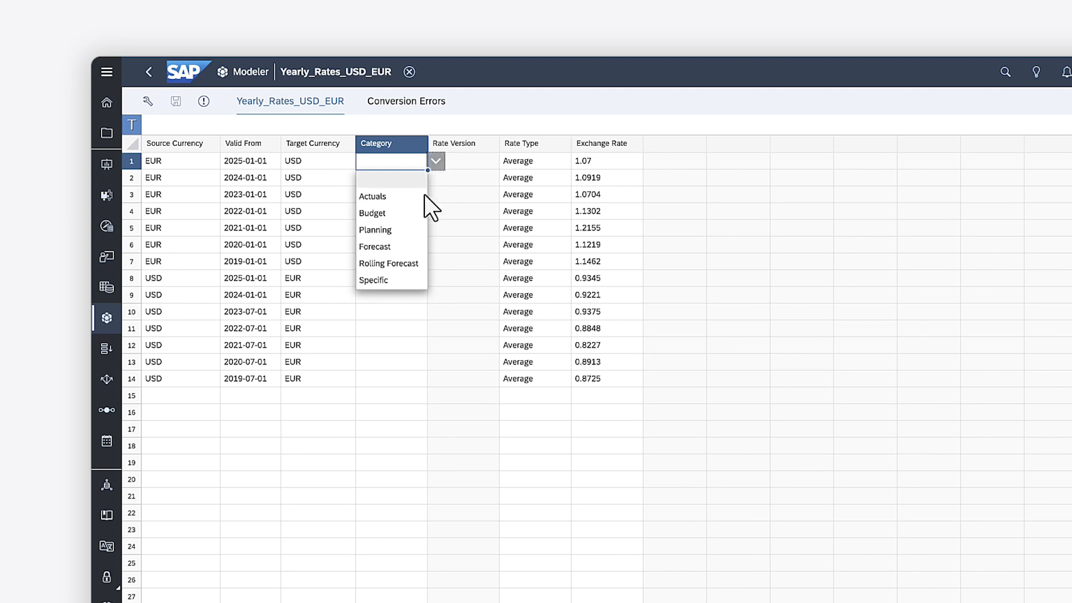
left_click(388, 280)
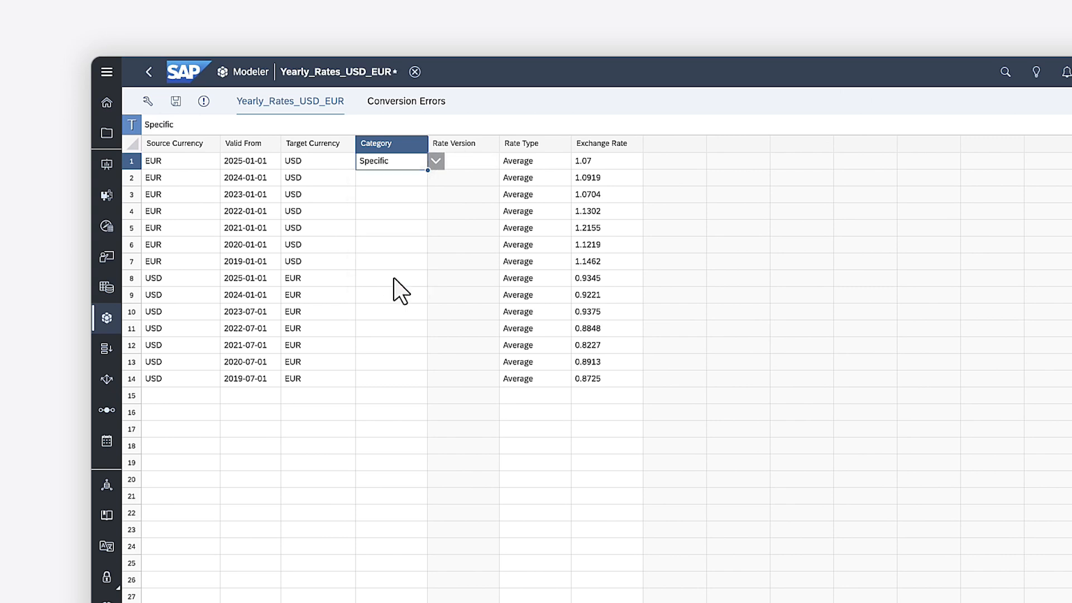
left_click(462, 162)
type("Optimistic")
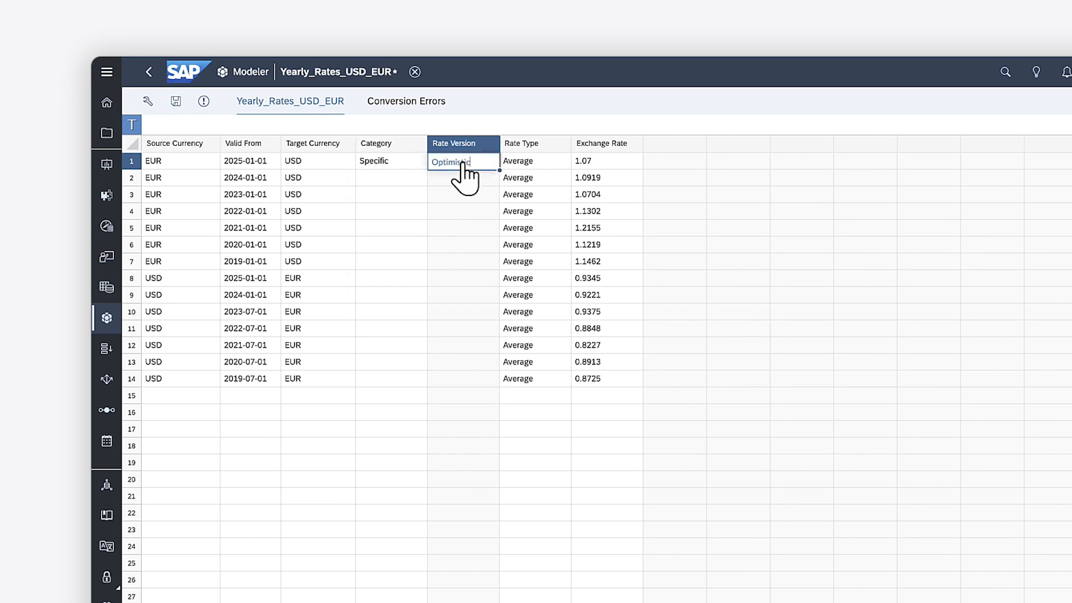
key("Return")
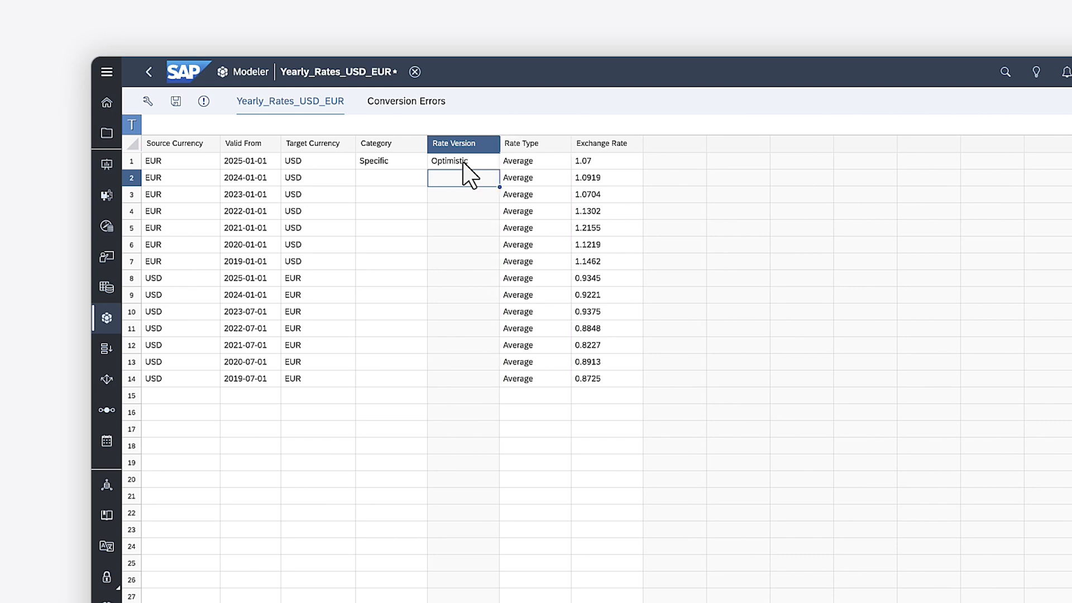
left_click(250, 74)
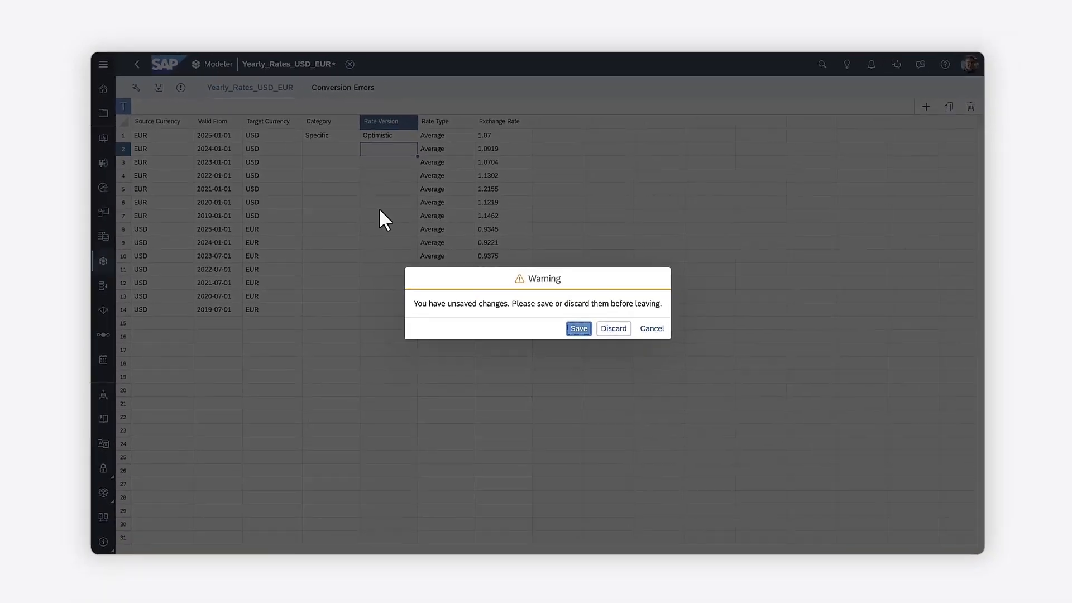
left_click(614, 329)
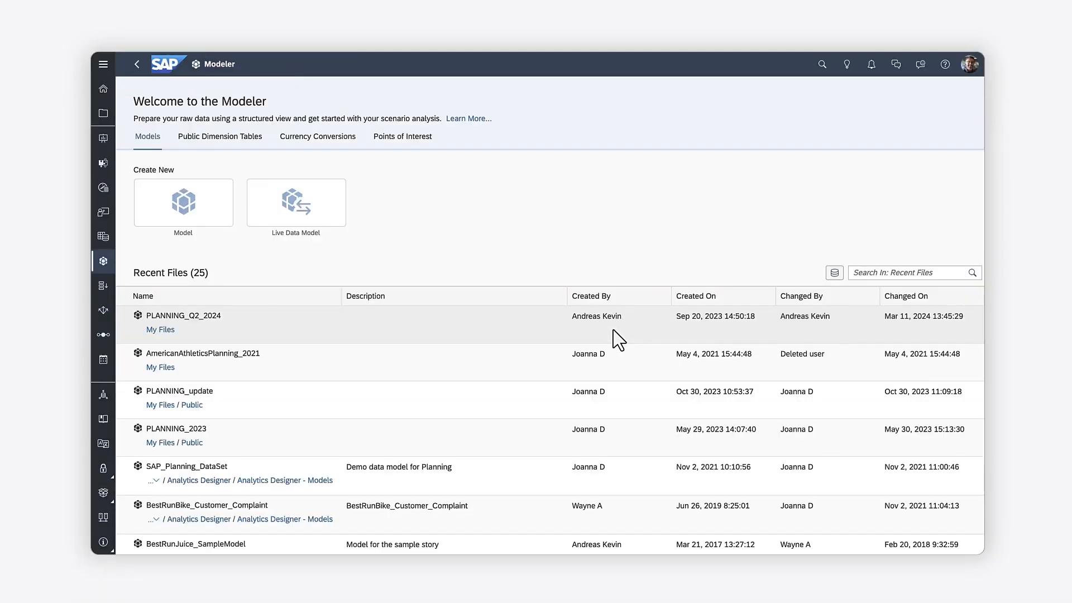
Open the PLANNING_Q2_2024 model and display the members and properties of its Customer dimension.
left_click(187, 316)
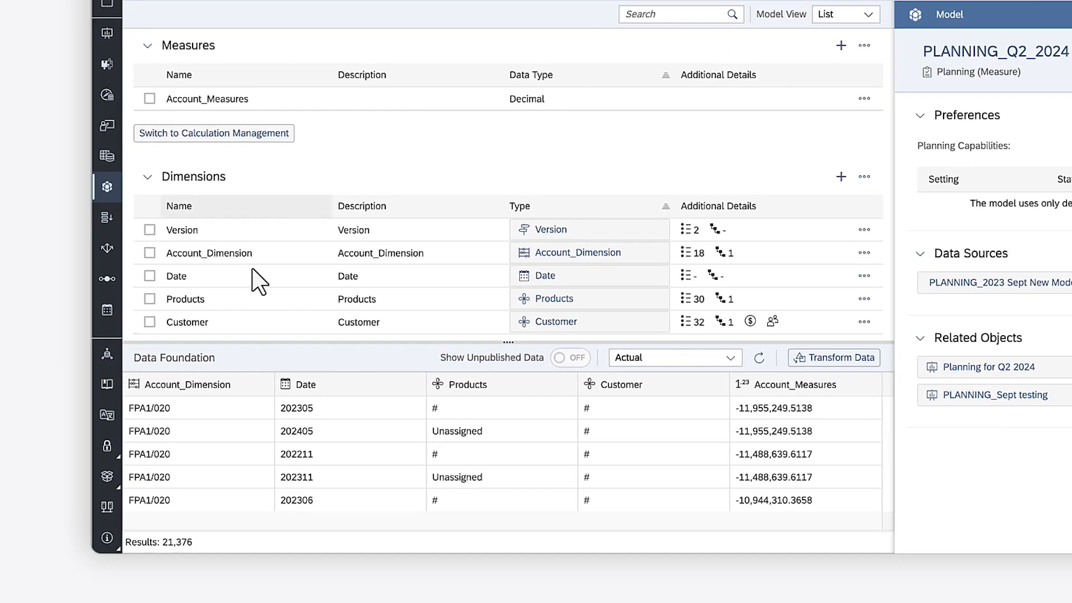
left_click(578, 325)
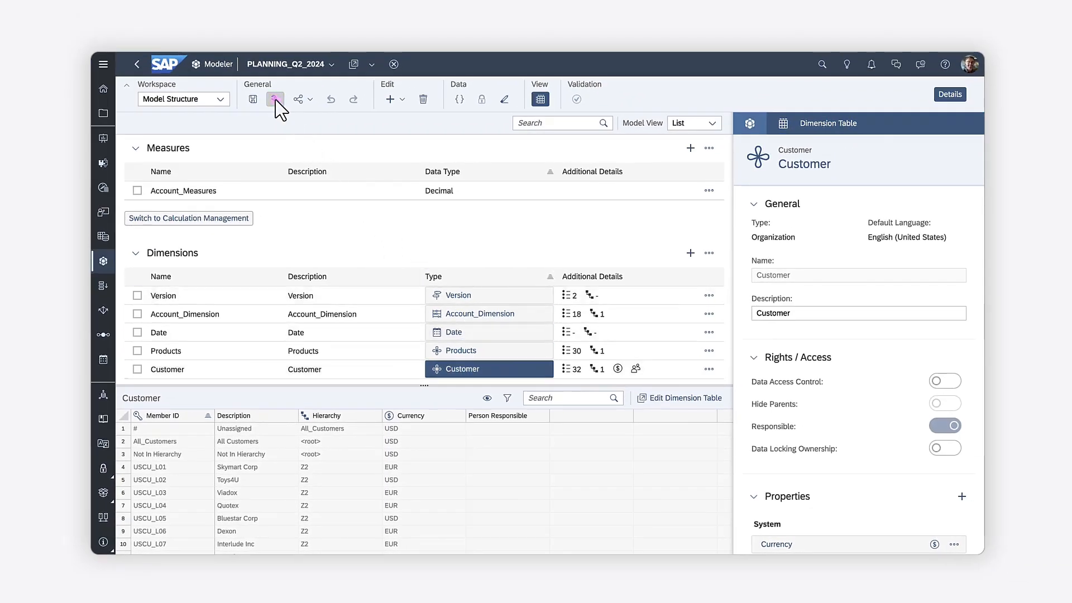
In the model preferences, enable currency conversion and choose Yearly_Rates_USD_EUR as the currency rates table.
left_click(275, 99)
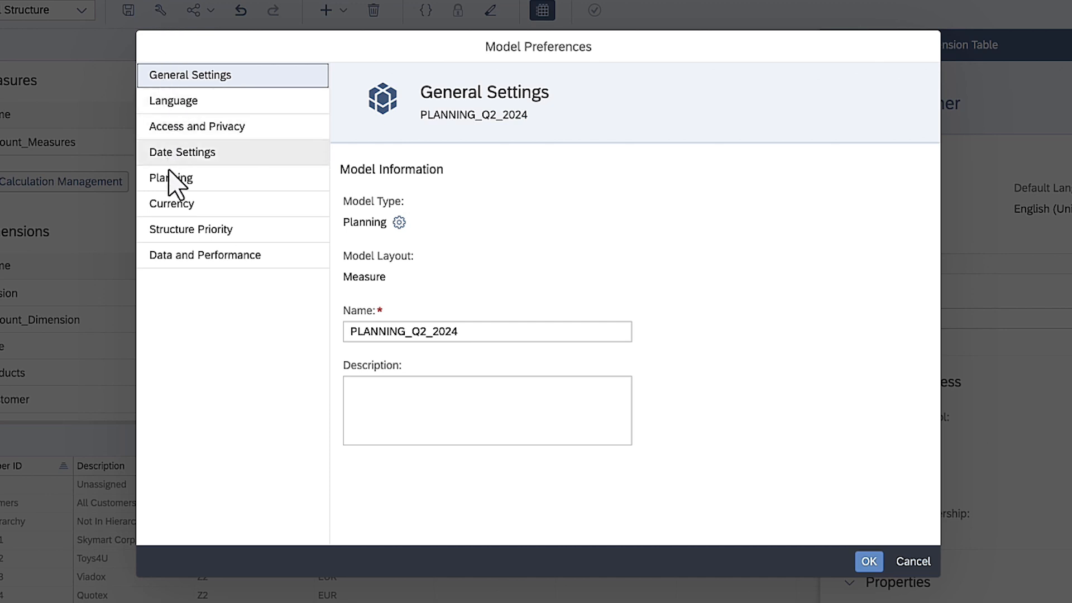
left_click(175, 204)
left_click(912, 168)
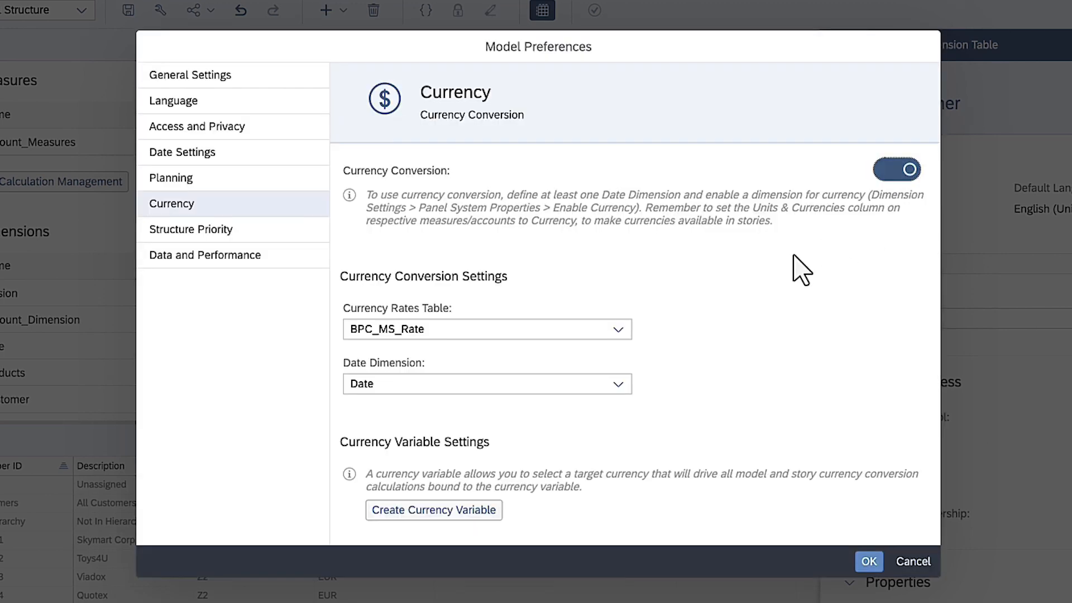
left_click(619, 332)
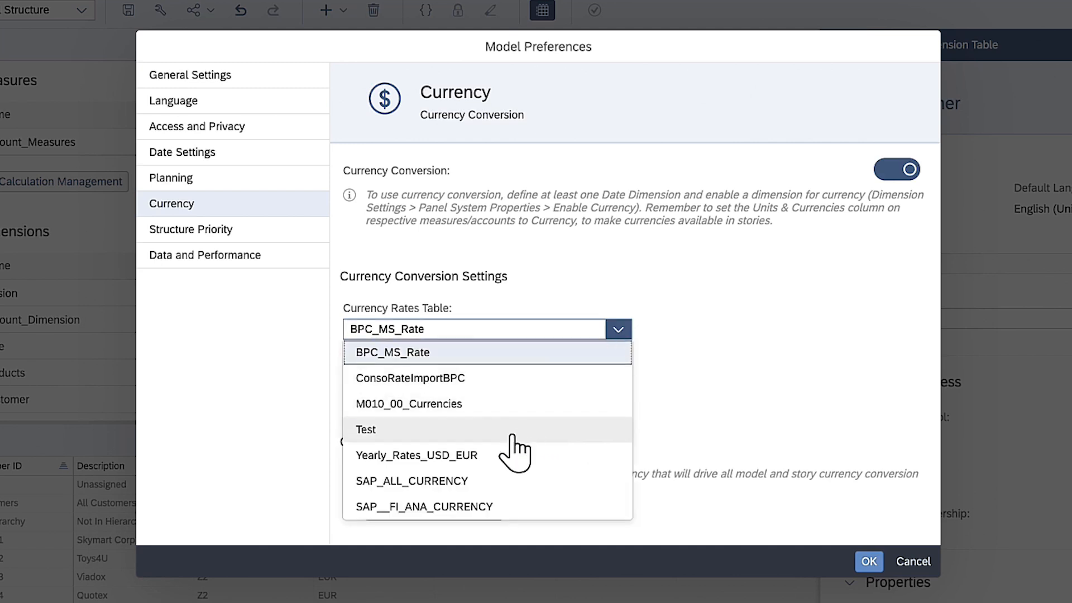
left_click(453, 455)
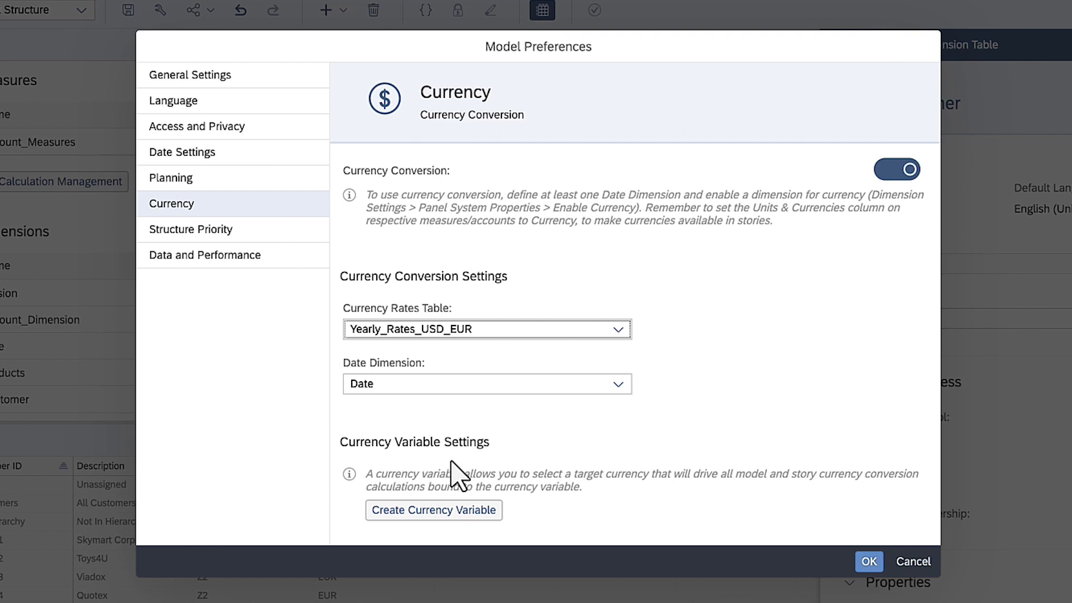
Create a currency variable with EUR as its default value and apply the model preferences.
left_click(436, 511)
scroll(444, 528, "down", 2)
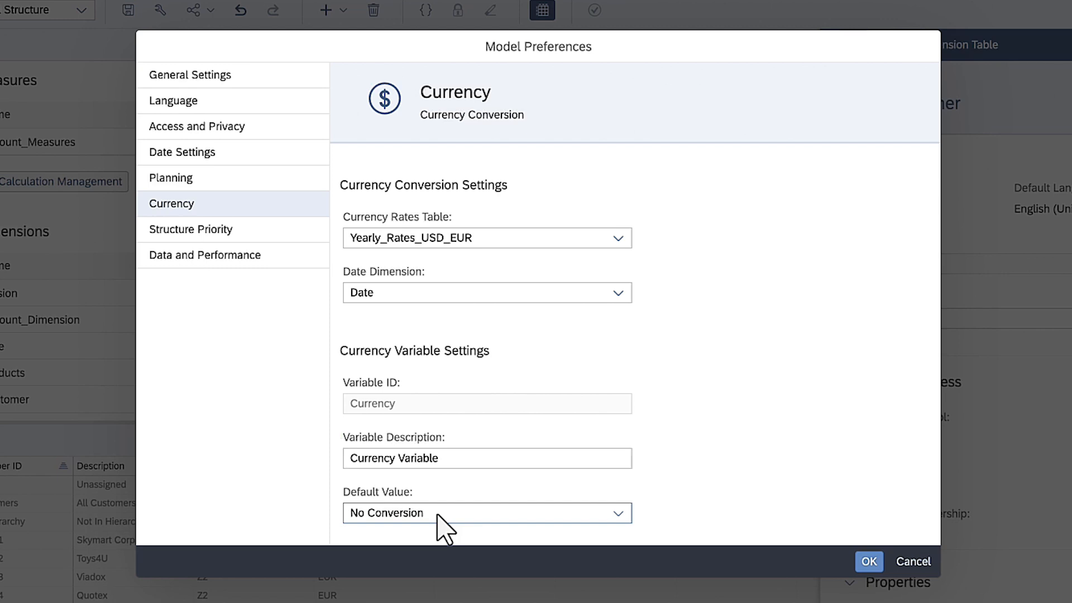
left_click(618, 513)
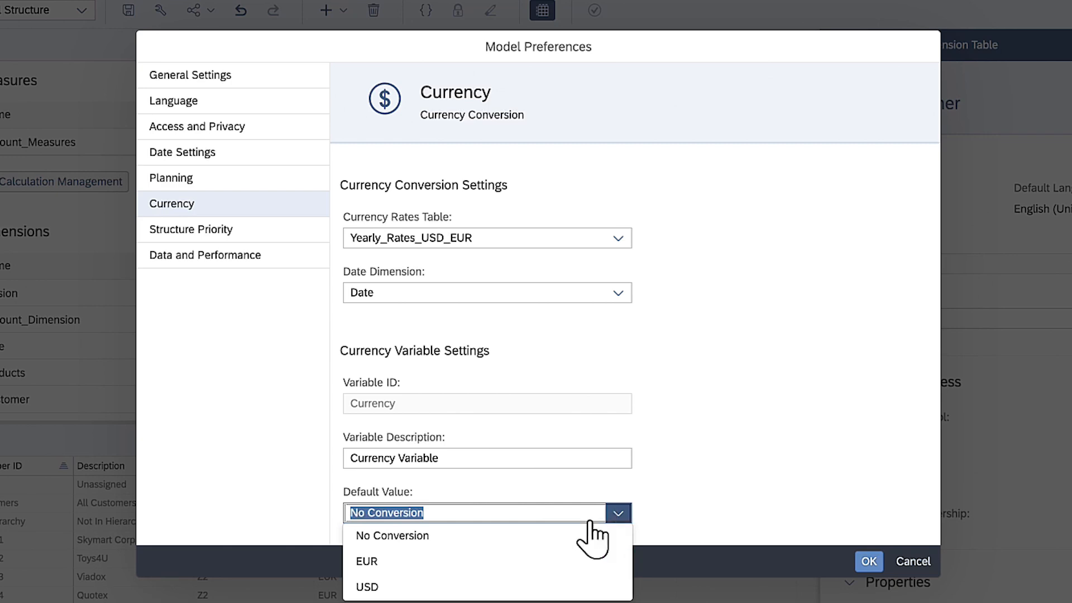
left_click(369, 561)
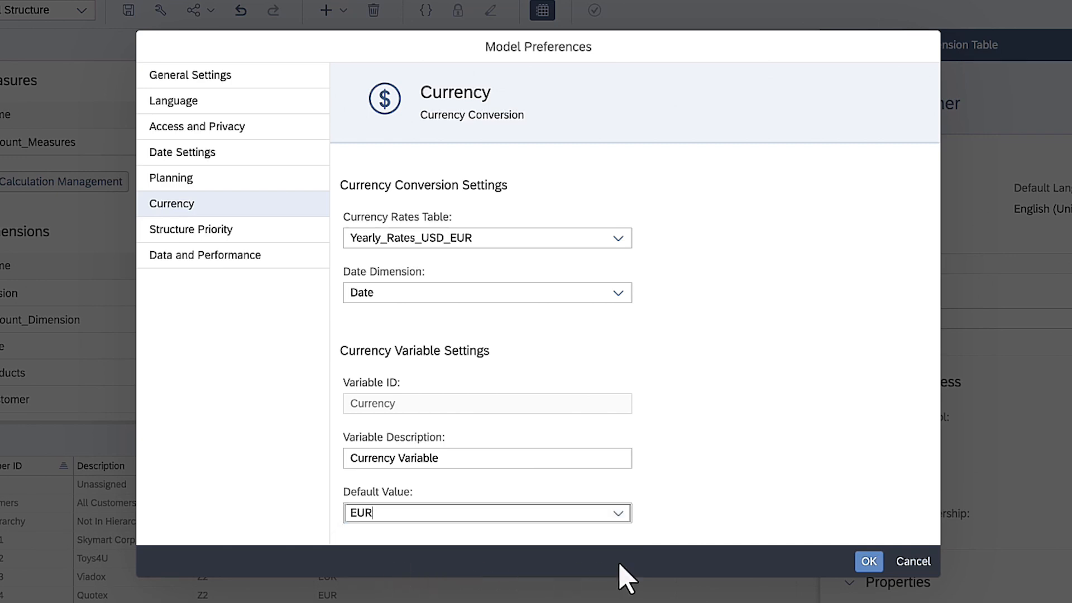
left_click(869, 561)
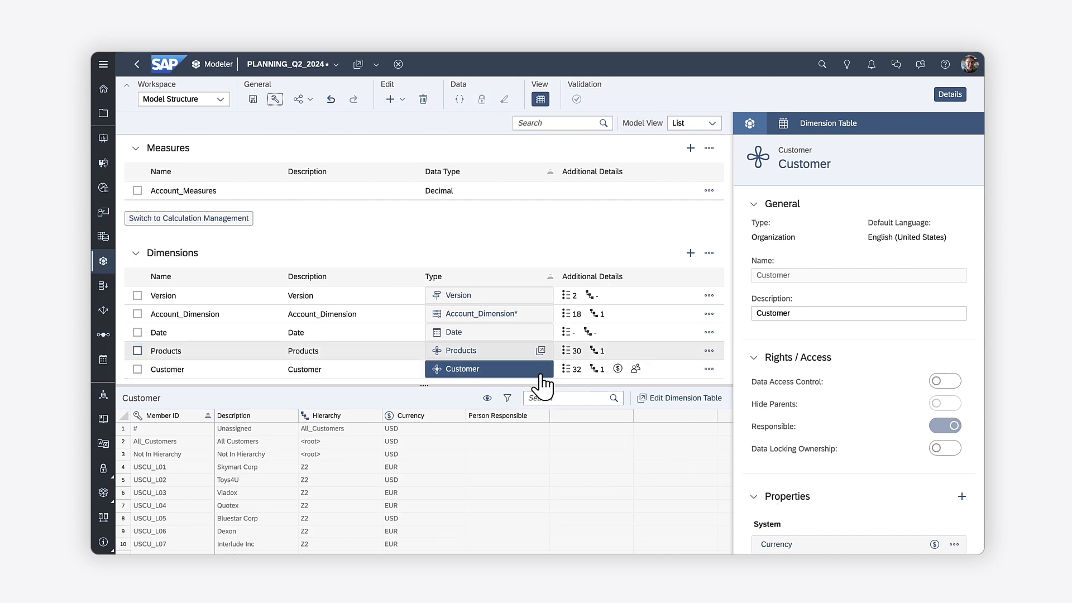
Examine the Units & Currencies column and rate types of the Account_Dimension members.
left_click(490, 314)
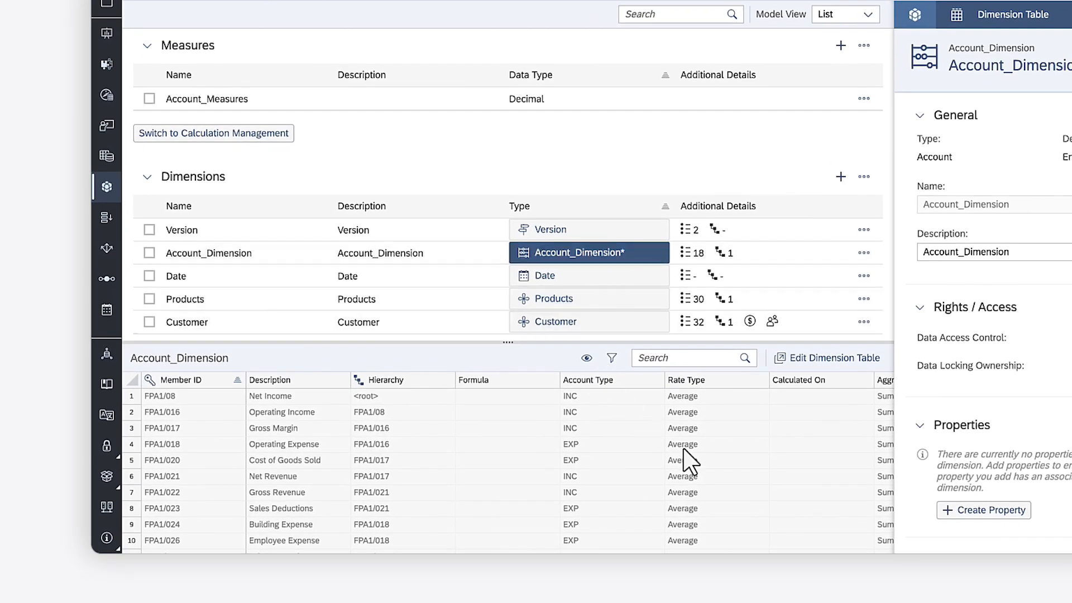
scroll(691, 461, "right", 10)
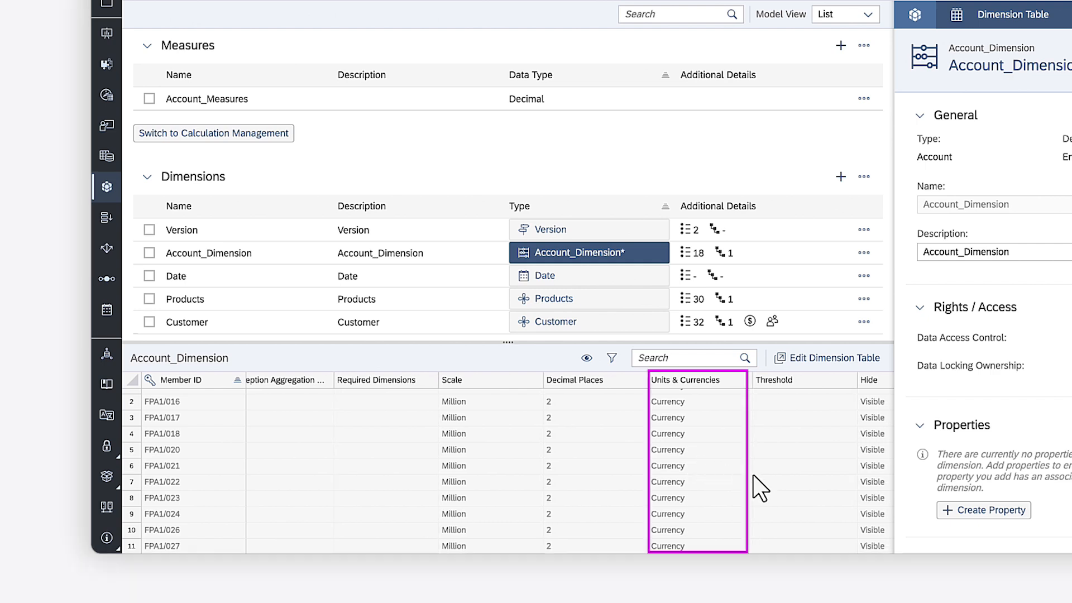
scroll(760, 488, "left", 10)
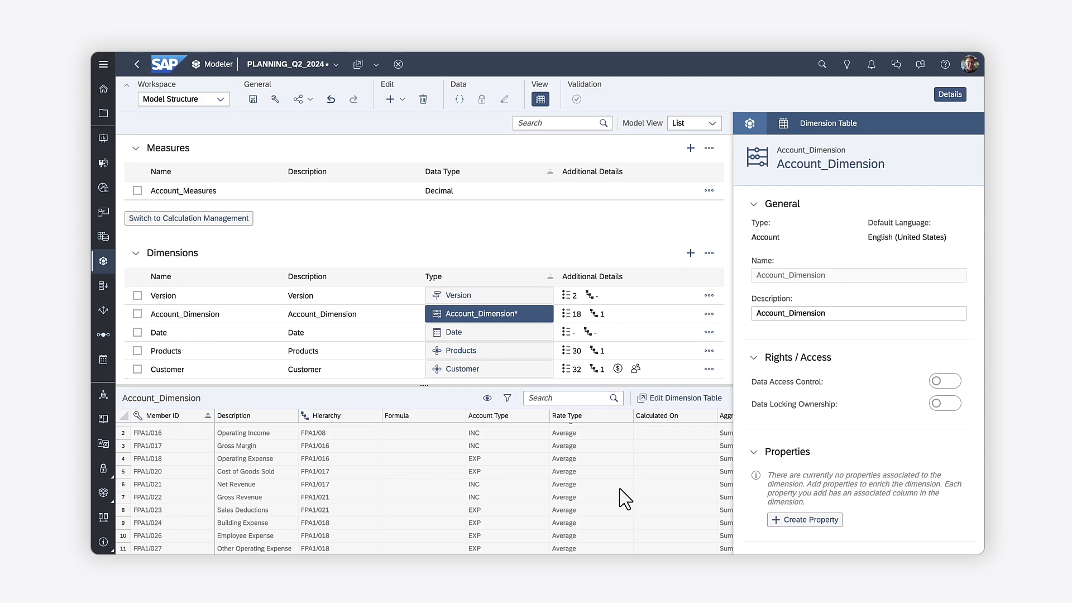
Set the unit type of the Account_Measures measure to Currency and view its available currency source options.
left_click(180, 193)
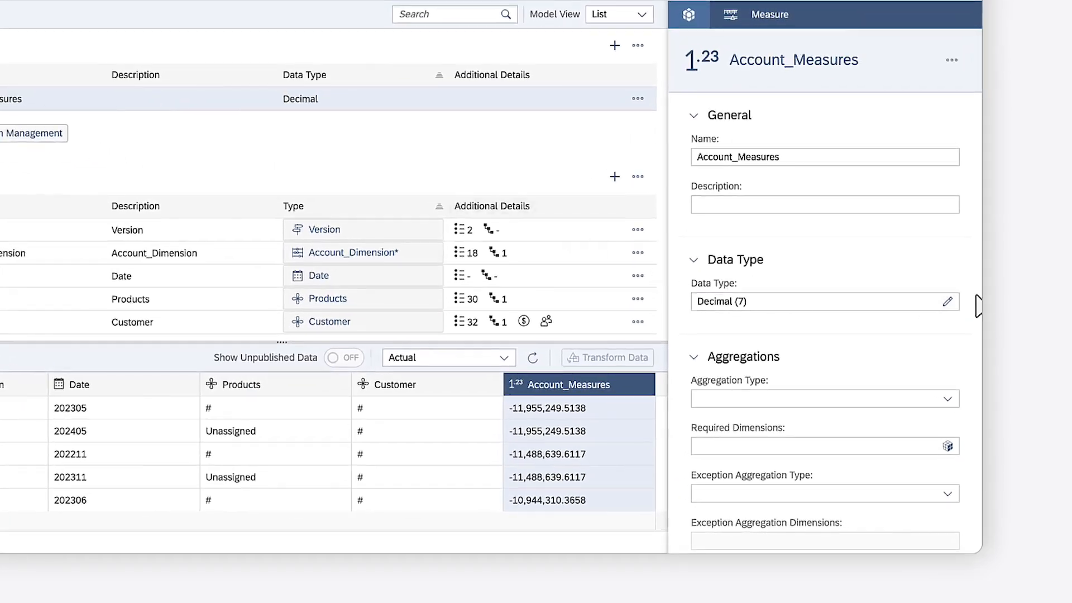
scroll(981, 354, "down", 5)
left_click(947, 366)
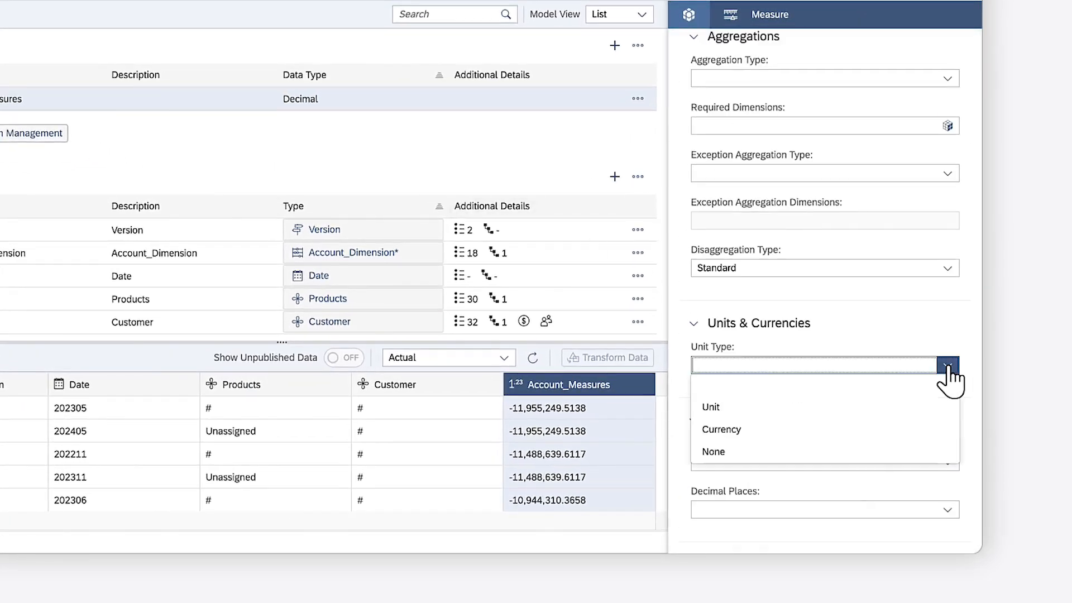
left_click(894, 431)
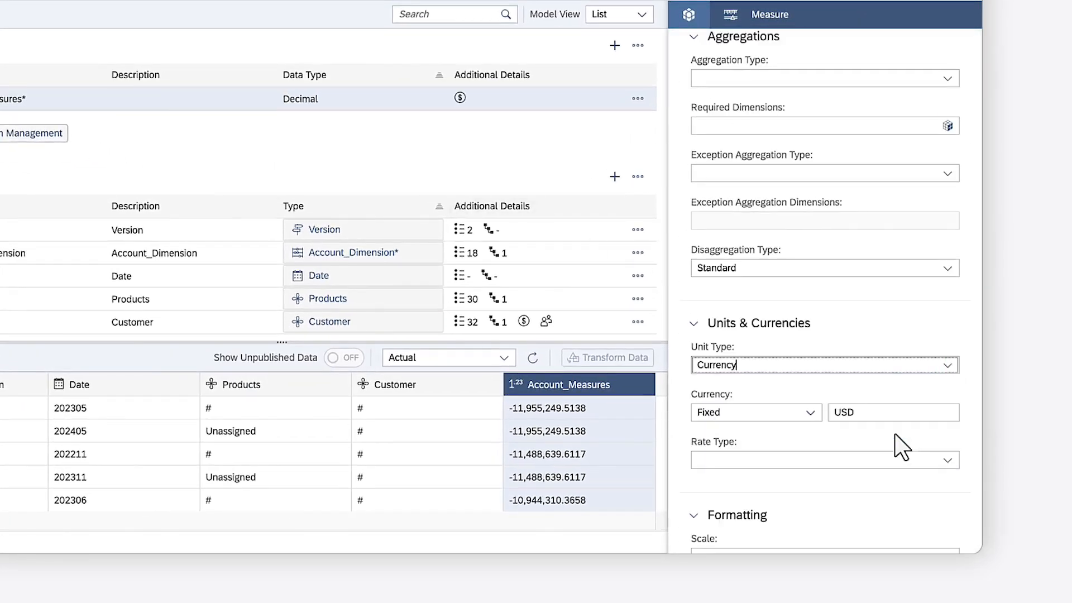
left_click(810, 414)
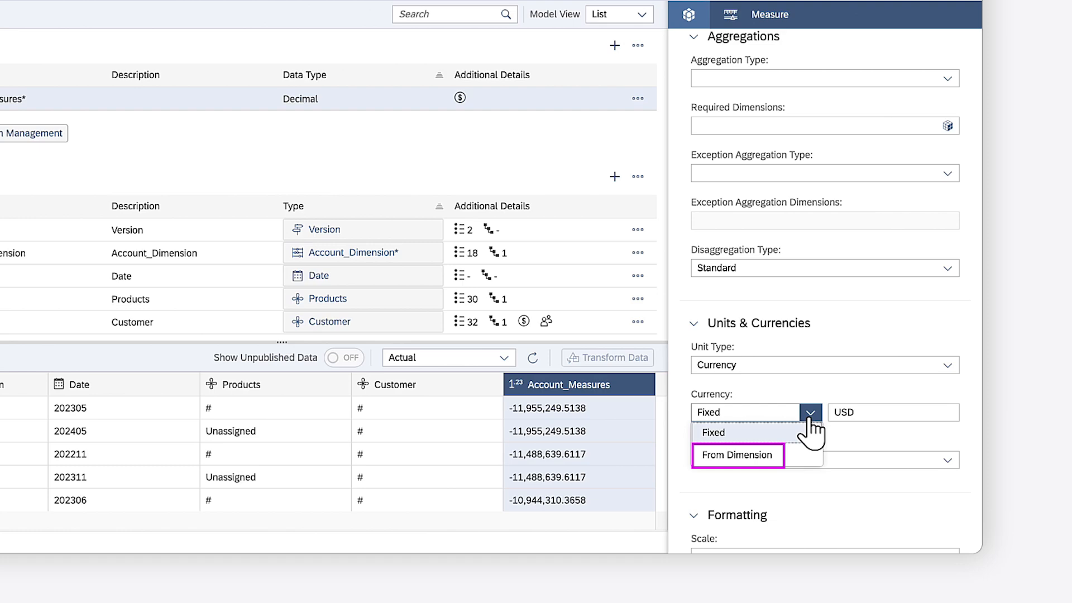
left_click(810, 419)
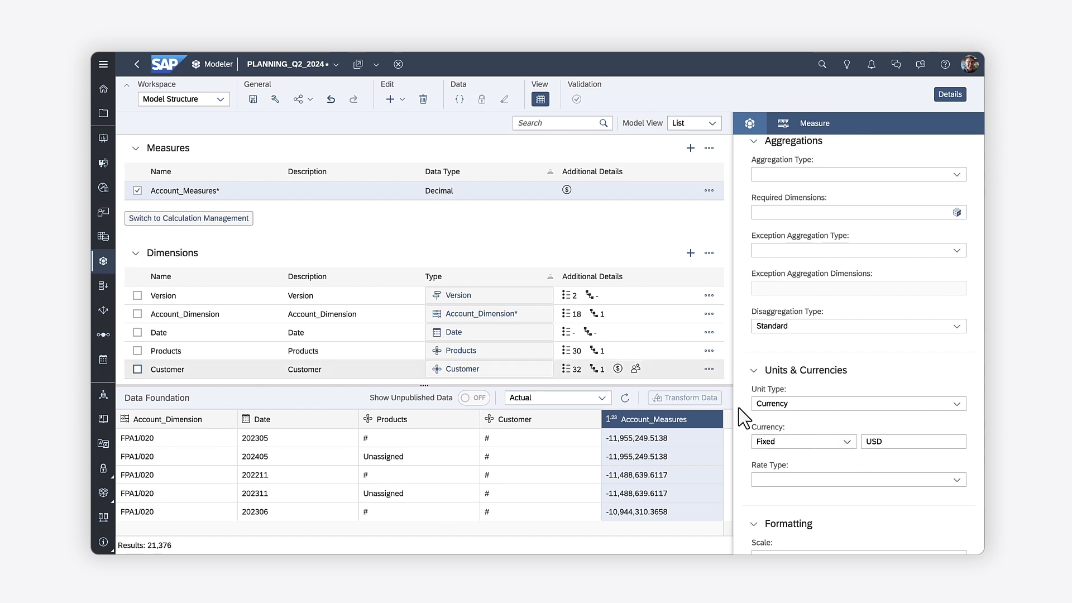
Switch to calculation management and add a conversion measure named Currency_Variable.
left_click(182, 219)
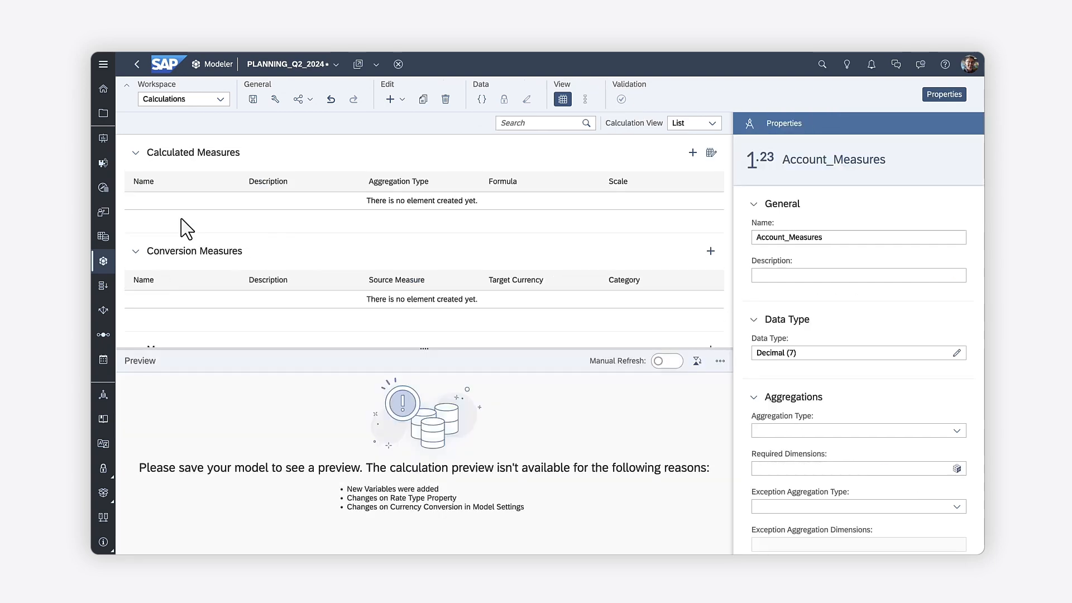
left_click(708, 252)
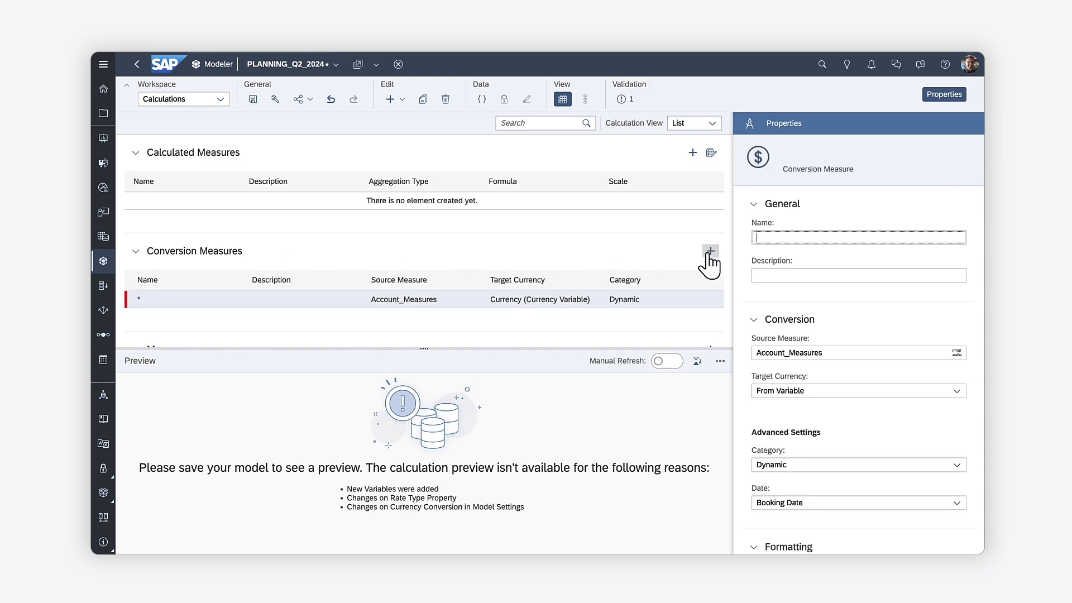
type("Currency_Variable")
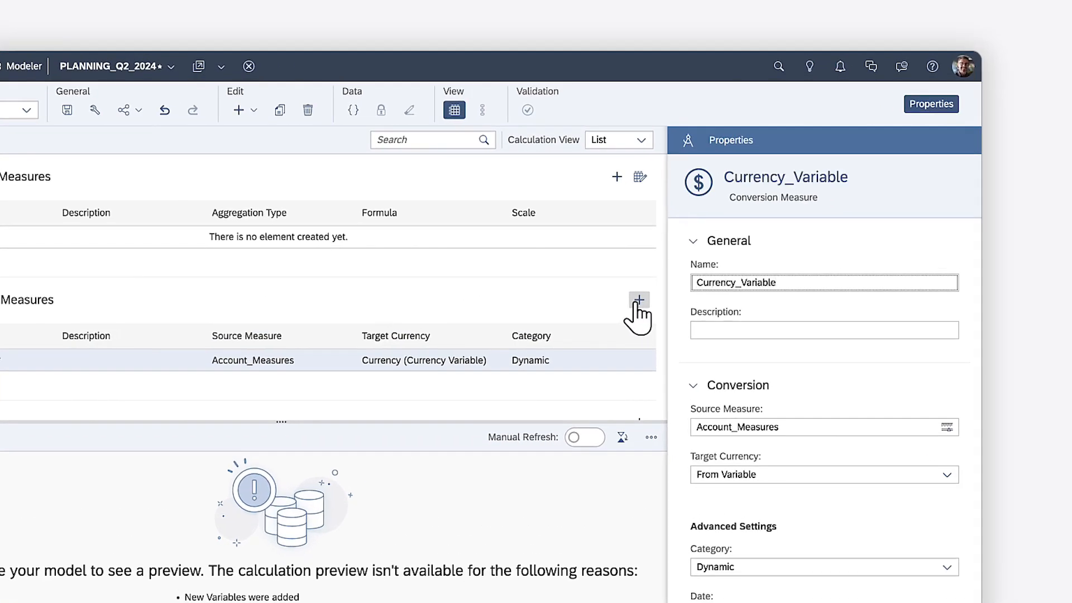
Review the conversion measure's target currency and category options, keeping From Variable and Dynamic, and save the model.
left_click(948, 475)
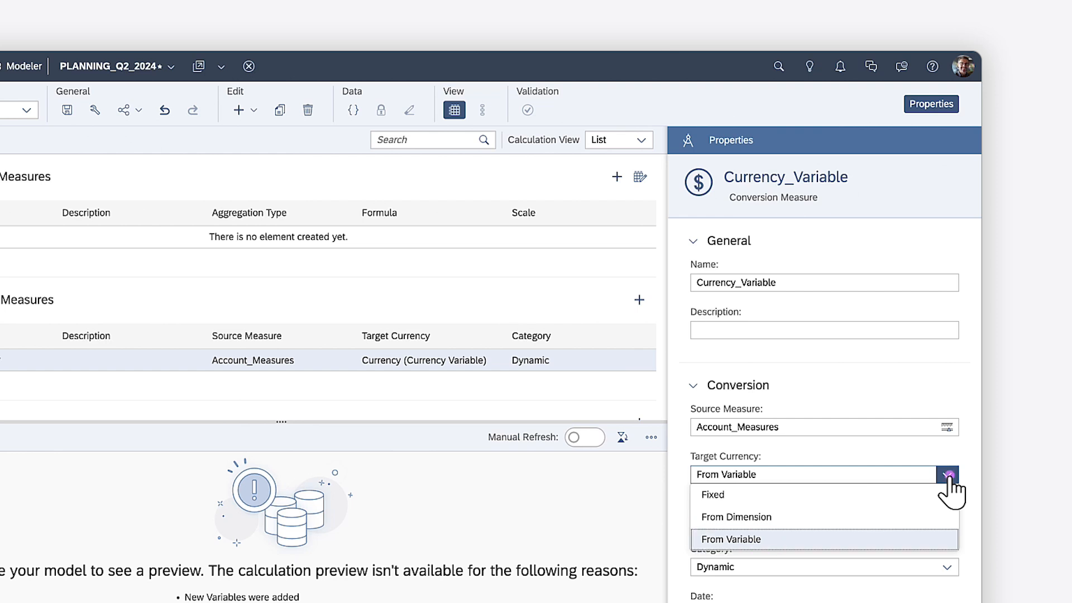
left_click(948, 478)
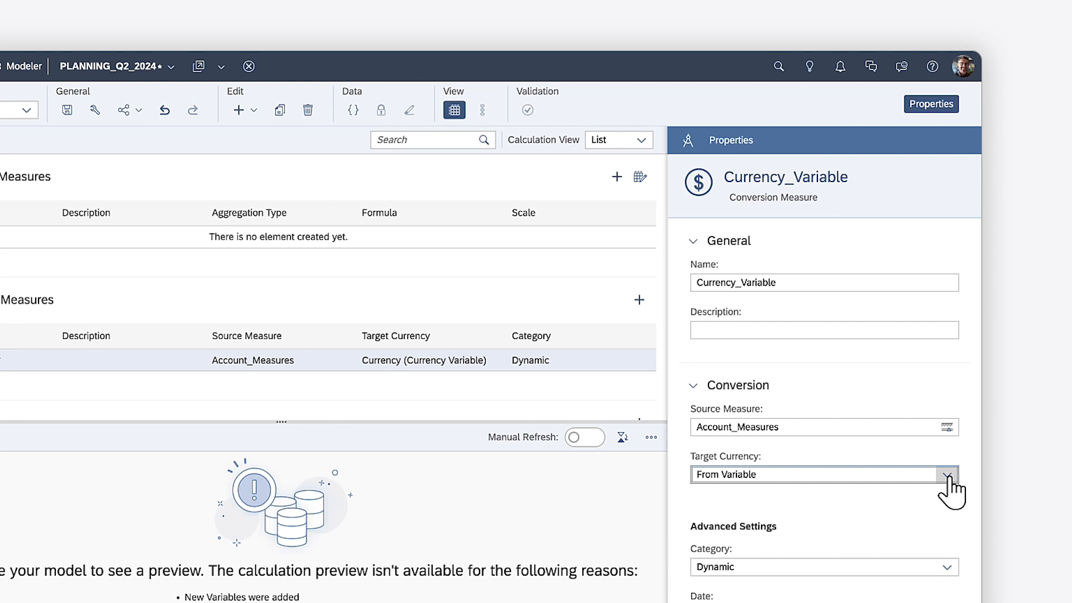
left_click(947, 567)
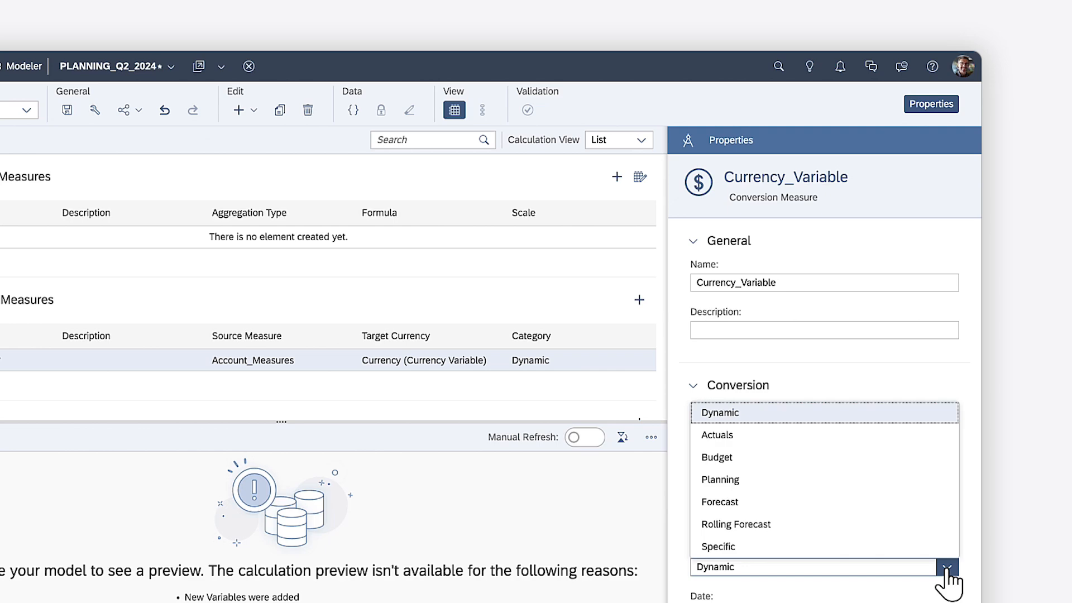
left_click(947, 567)
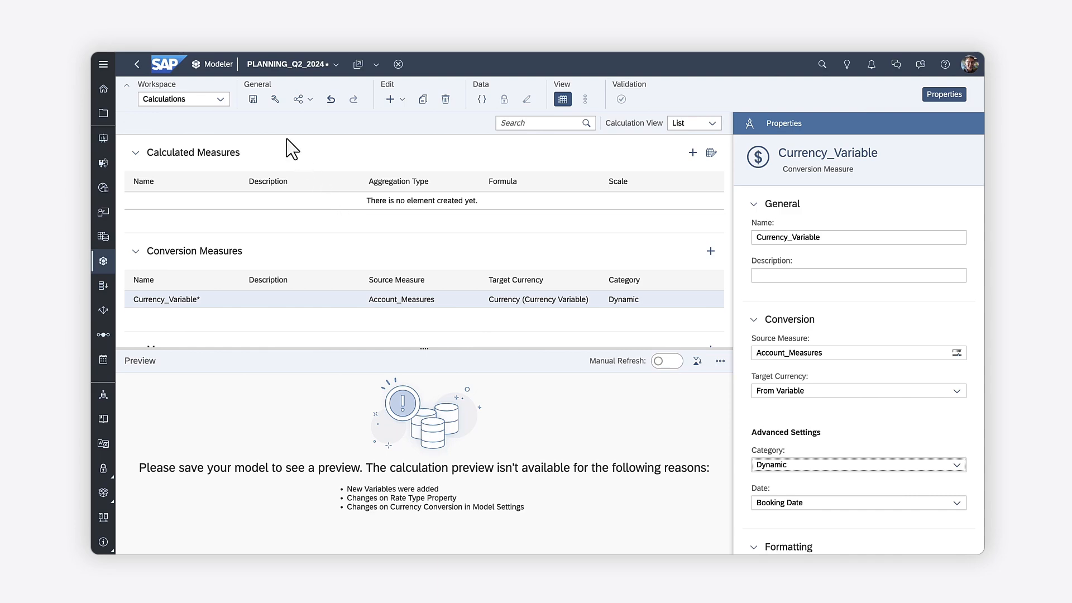
left_click(253, 99)
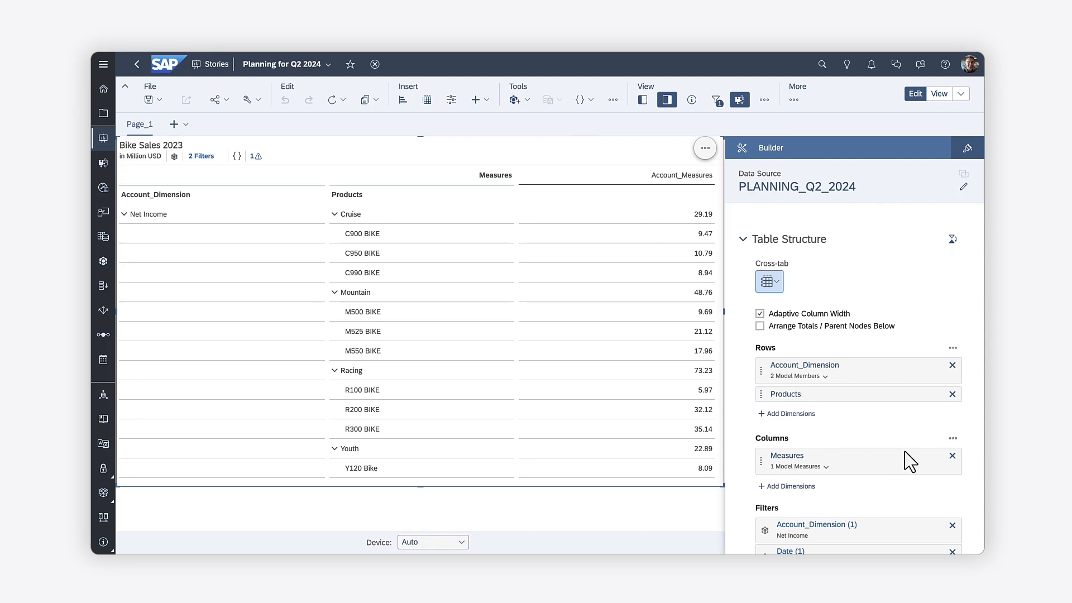
Include the Currency_Variable measure alongside Account_Measures in the table's column measures.
left_click(934, 456)
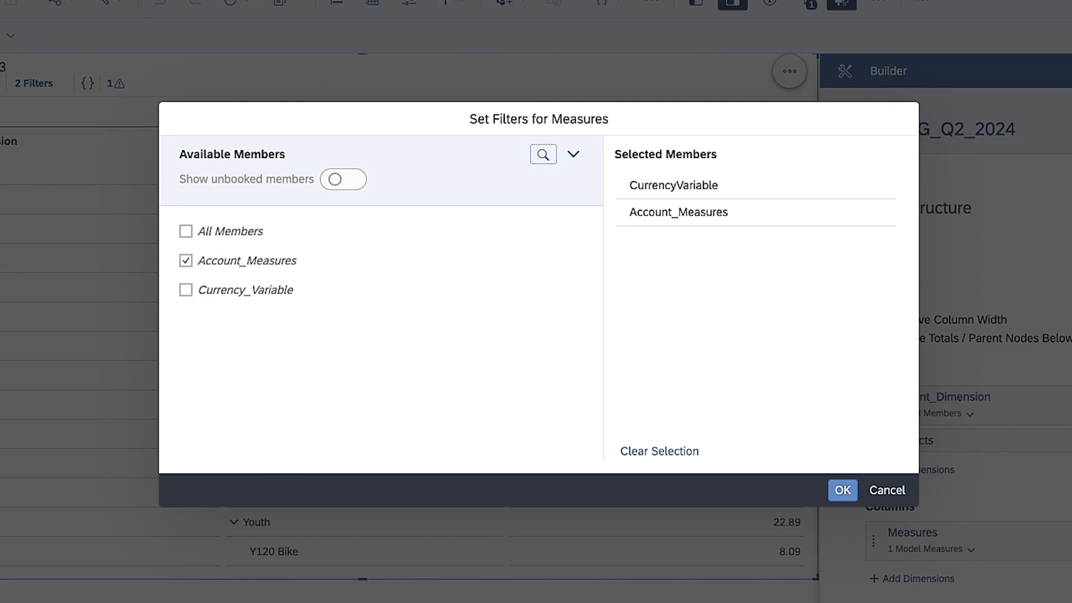
left_click(186, 291)
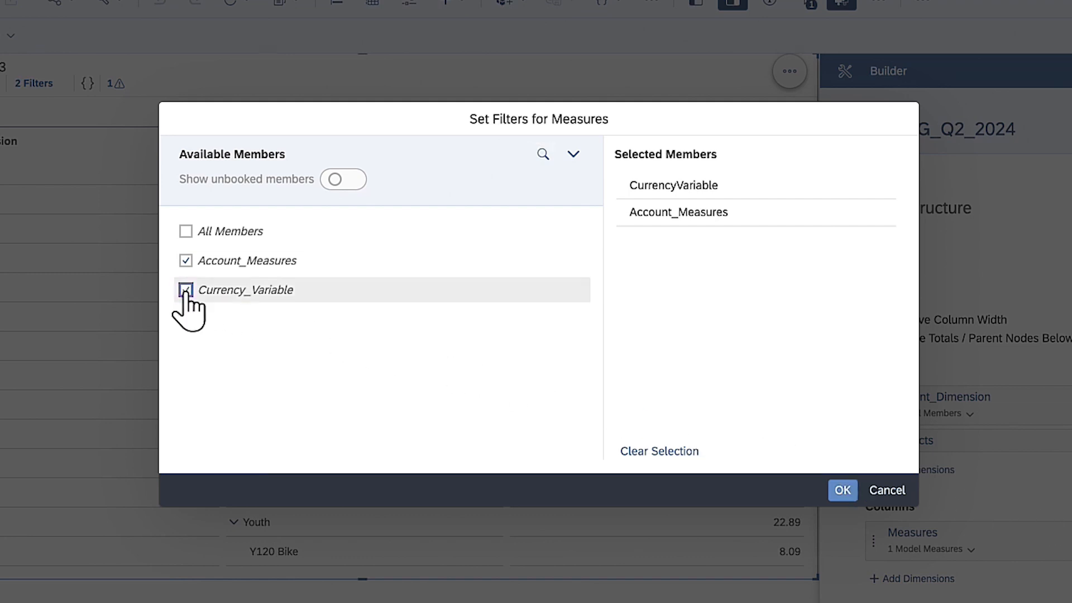
left_click(843, 491)
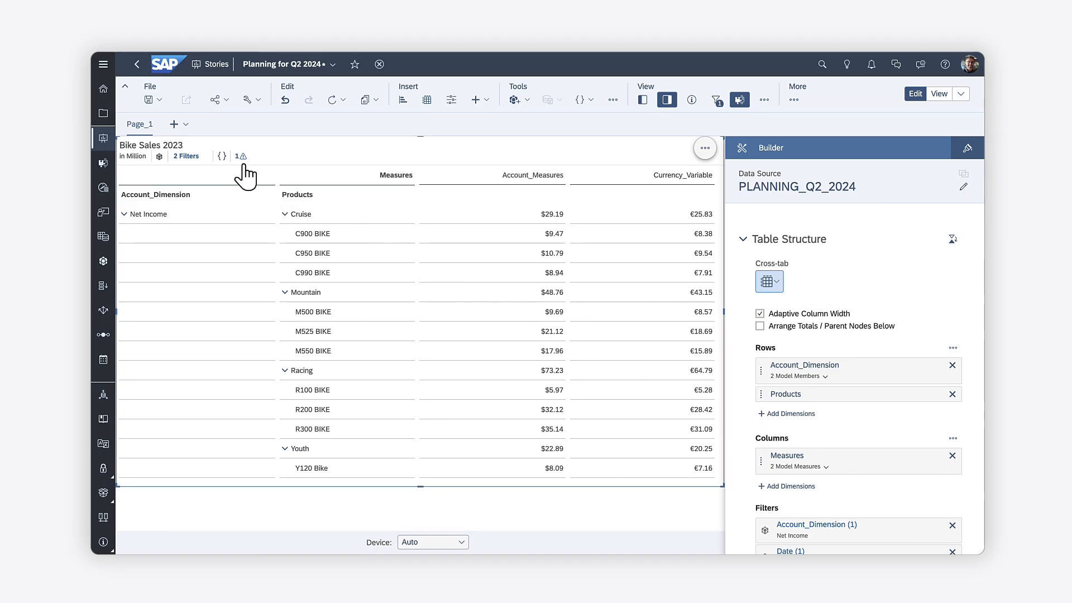
Override the story variables with table variables for the Bike Sales 2023 table and set its Currency Variable to USD.
left_click(221, 157)
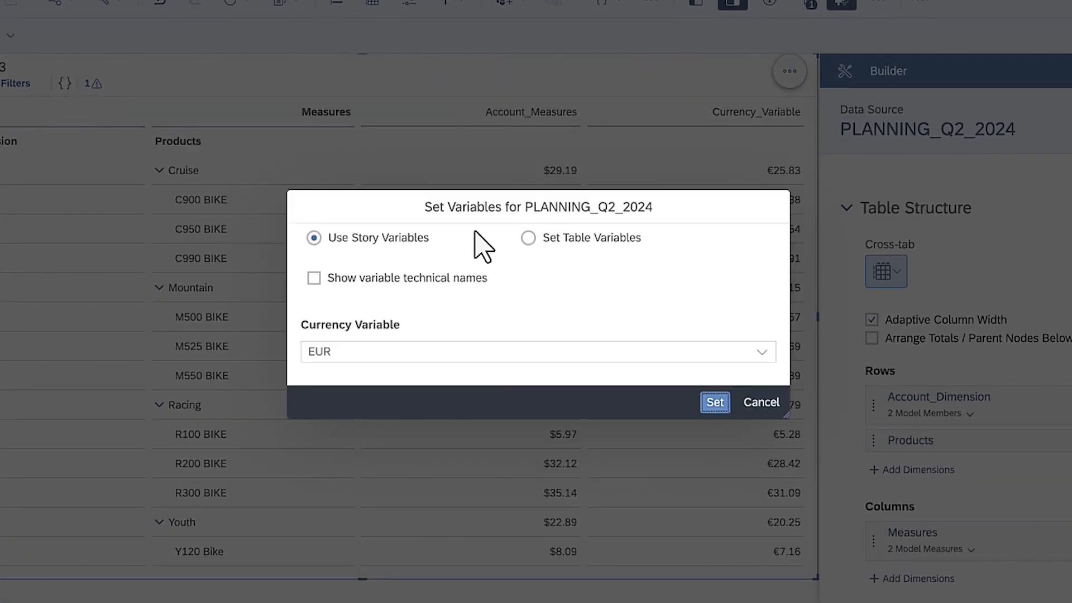
left_click(528, 238)
left_click(763, 352)
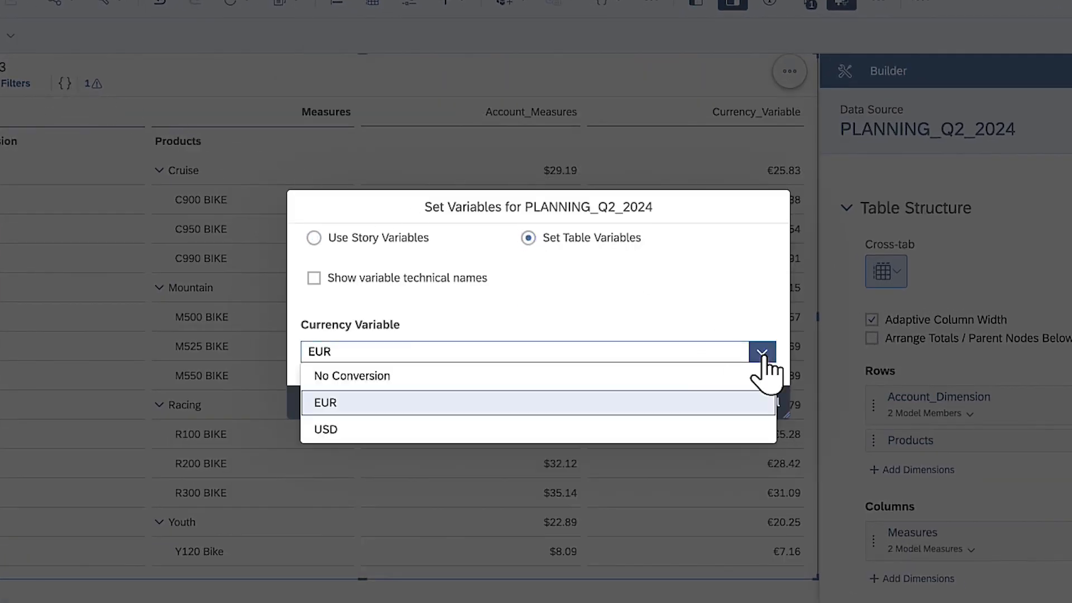
left_click(546, 430)
left_click(713, 402)
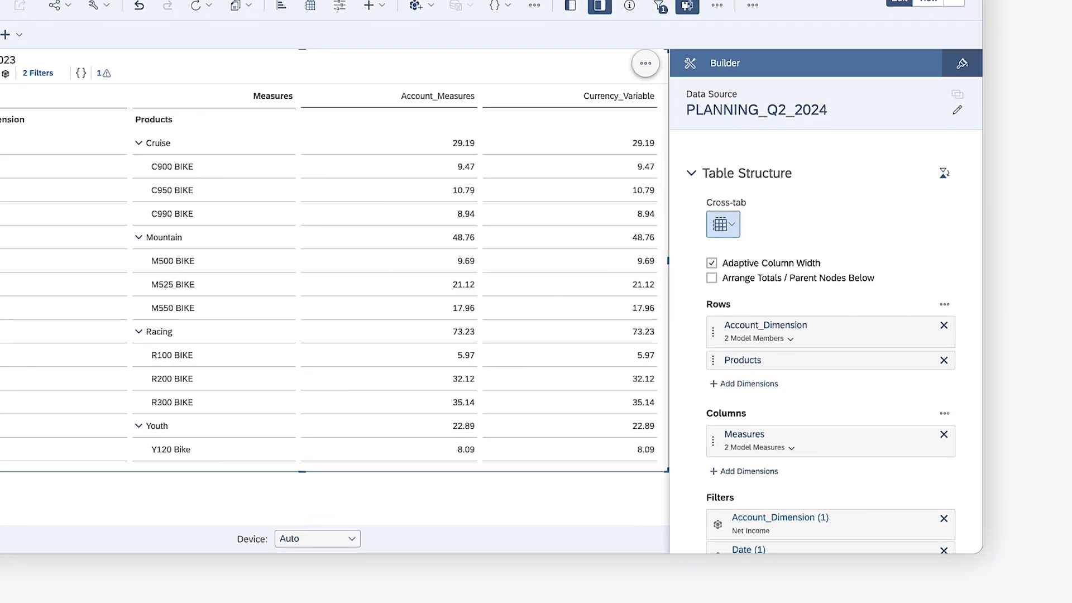
Add a Currency Conversion calculation named EURO to the table's measures, keeping Account_Measures as source and fixed EUR as target.
left_click(918, 456)
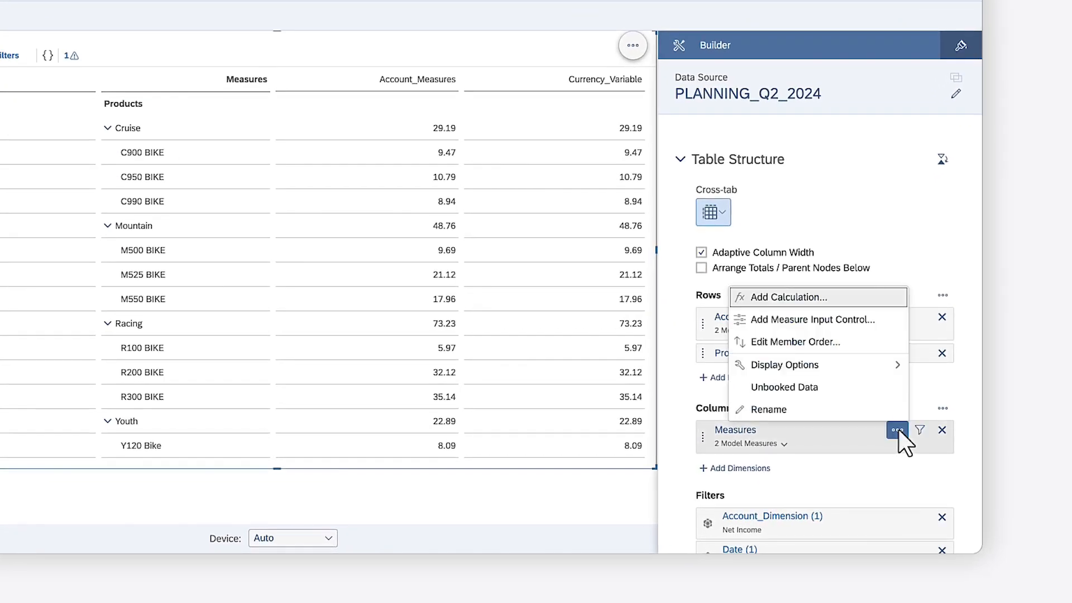
left_click(806, 296)
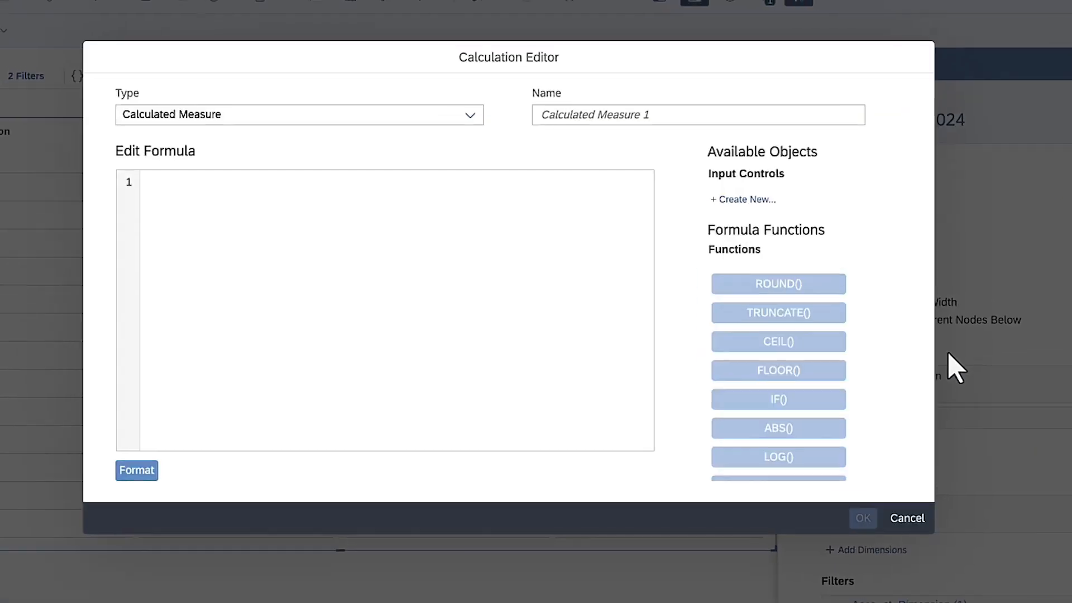
left_click(499, 125)
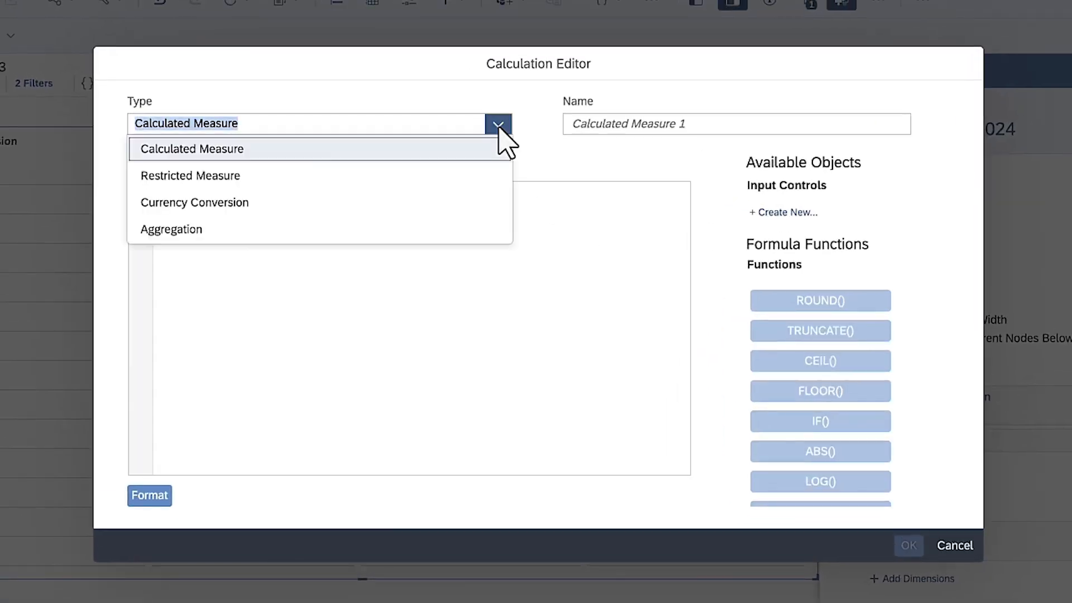
left_click(372, 204)
left_click(625, 201)
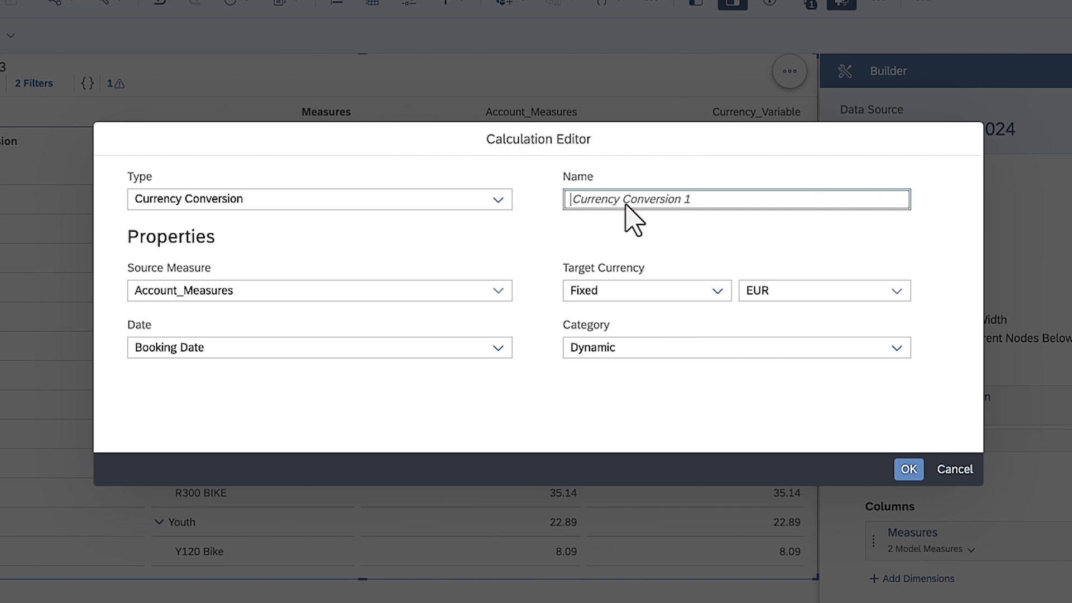
type("EURO")
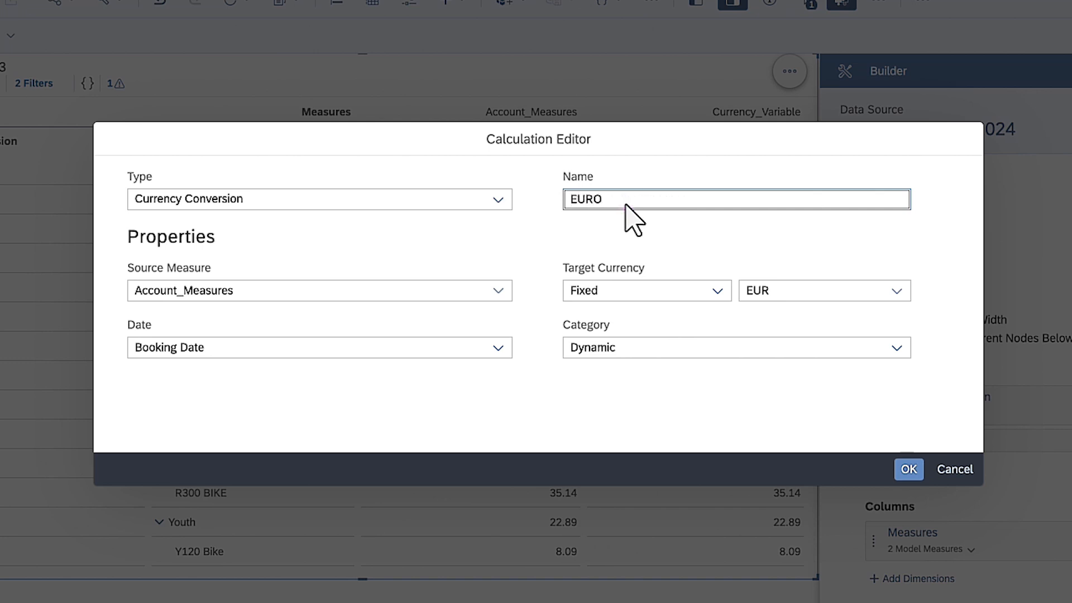
left_click(909, 469)
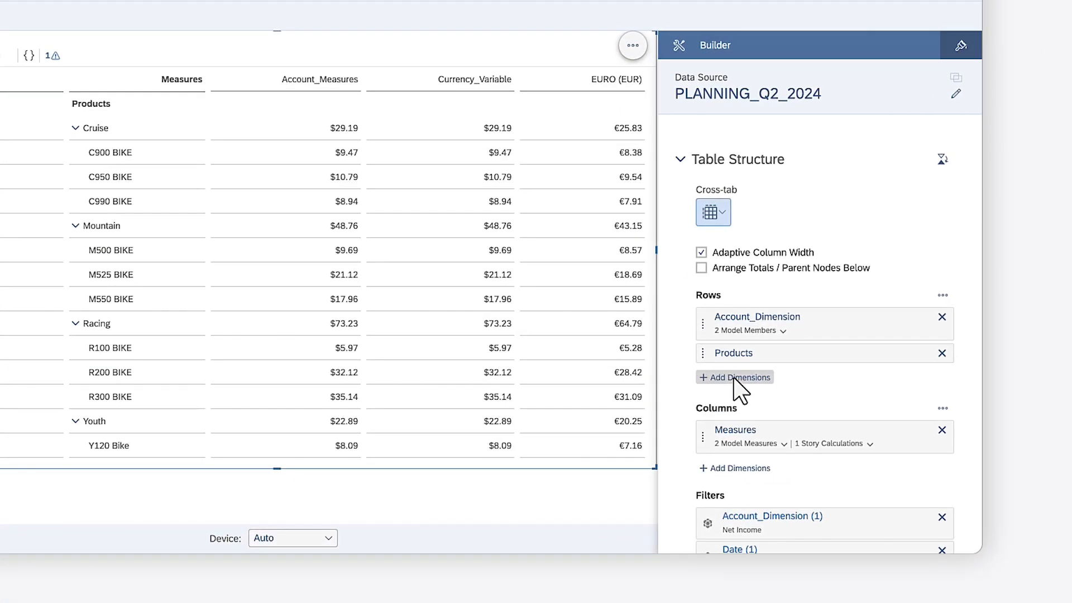
Review the lists of model measures and story calculations used in the table's columns.
left_click(783, 445)
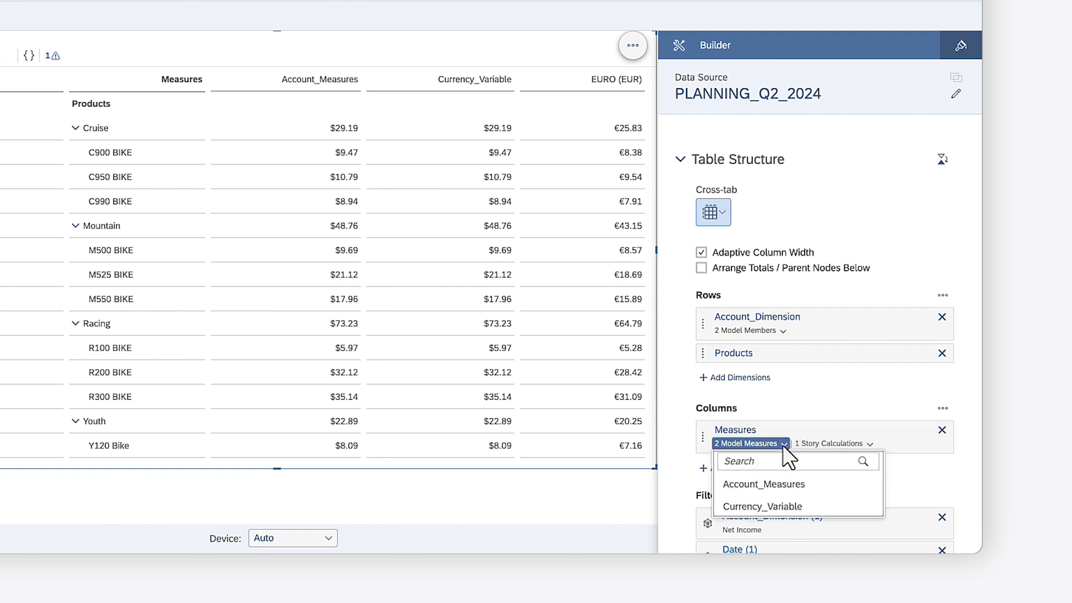
left_click(782, 445)
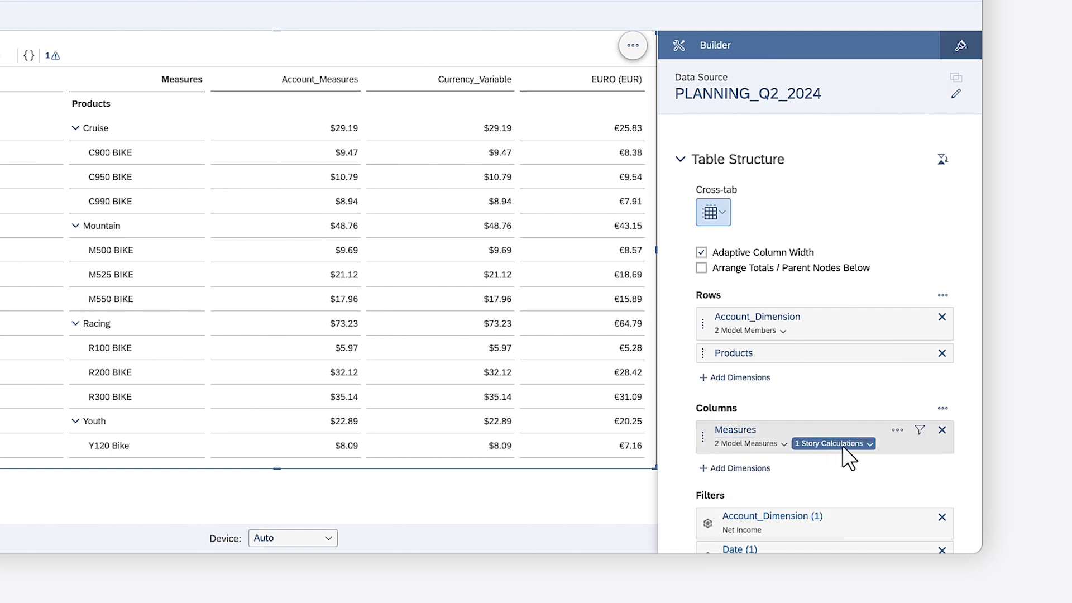
left_click(872, 444)
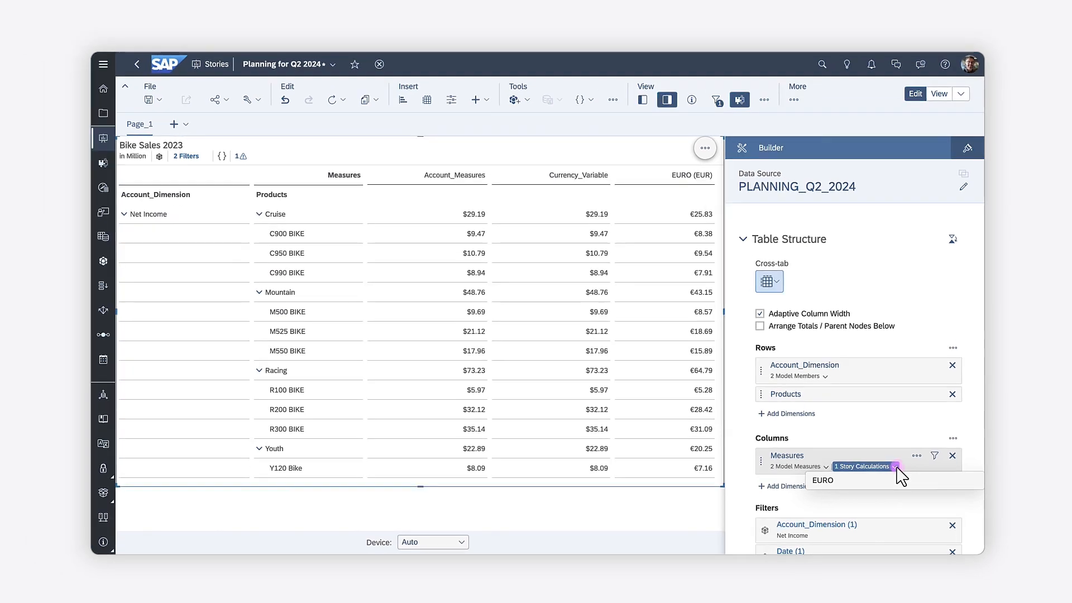
left_click(872, 444)
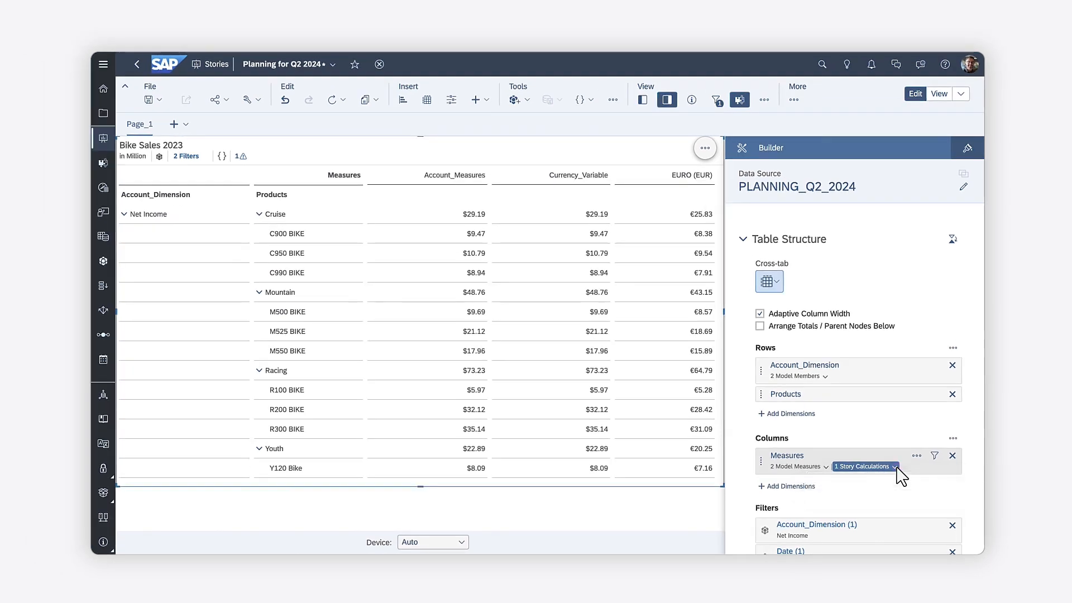